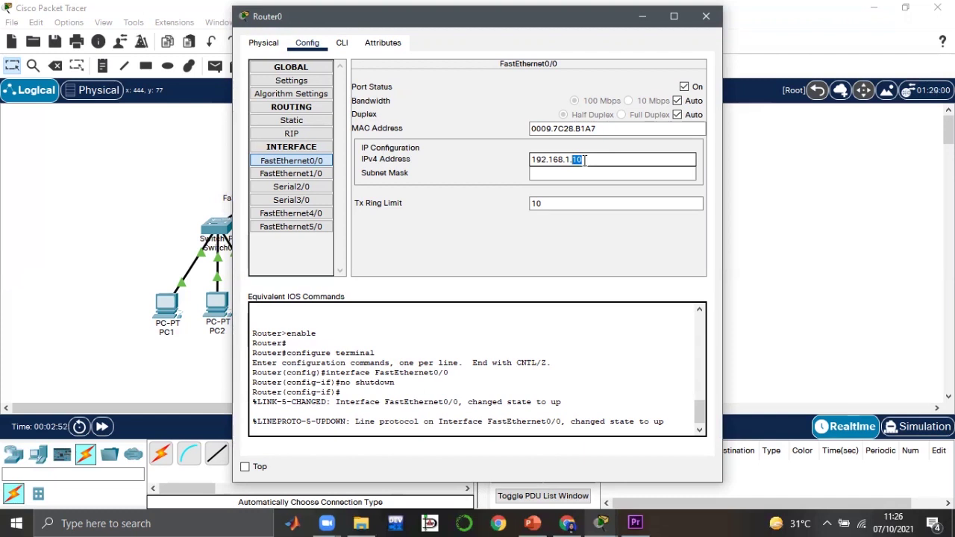
Step: Set the subnet mask of Router0's FastEthernet0/0 interface to 255.255.255.192
left_click(598, 173)
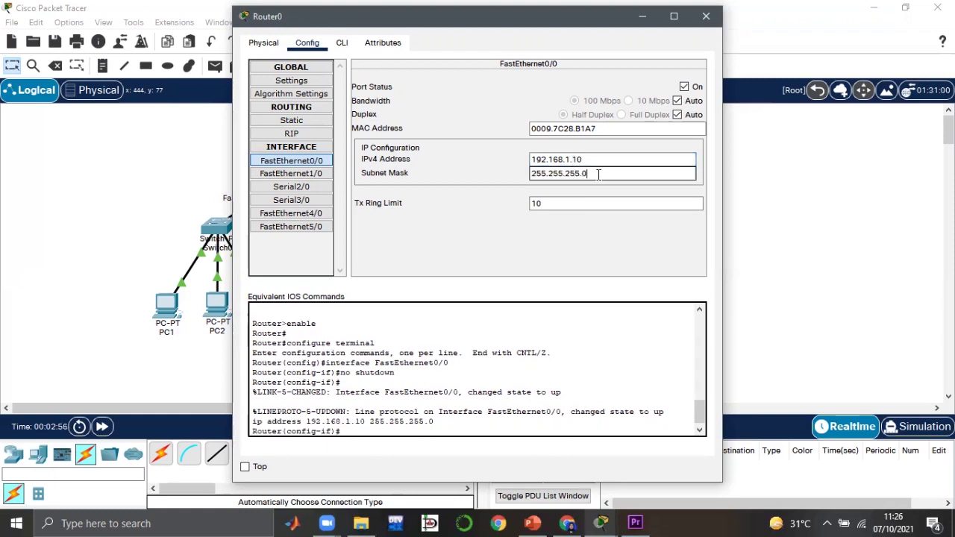
key("BackSpace")
type("192")
Step: Turn on Router0's FastEthernet1/0 port and set its IPv4 address to 192.168.1.100
left_click(312, 174)
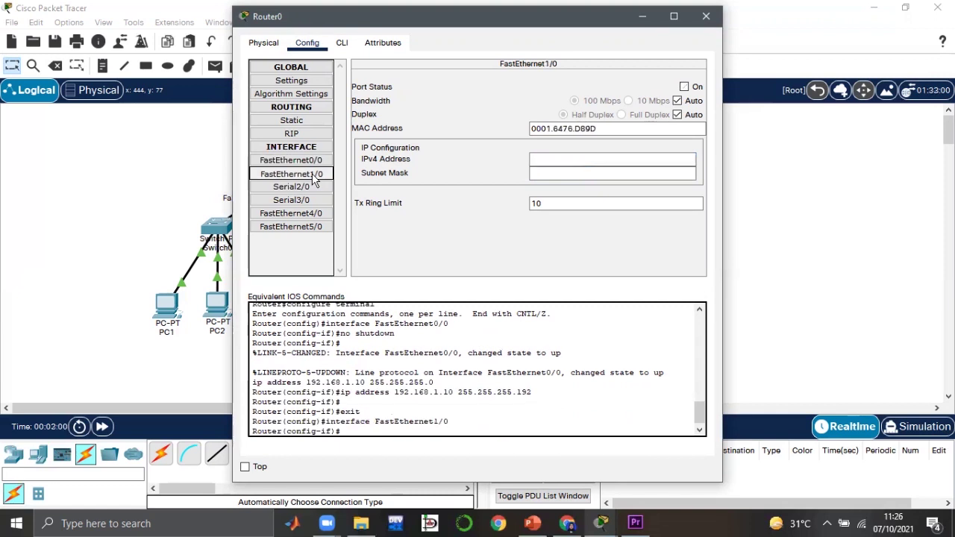
left_click(684, 87)
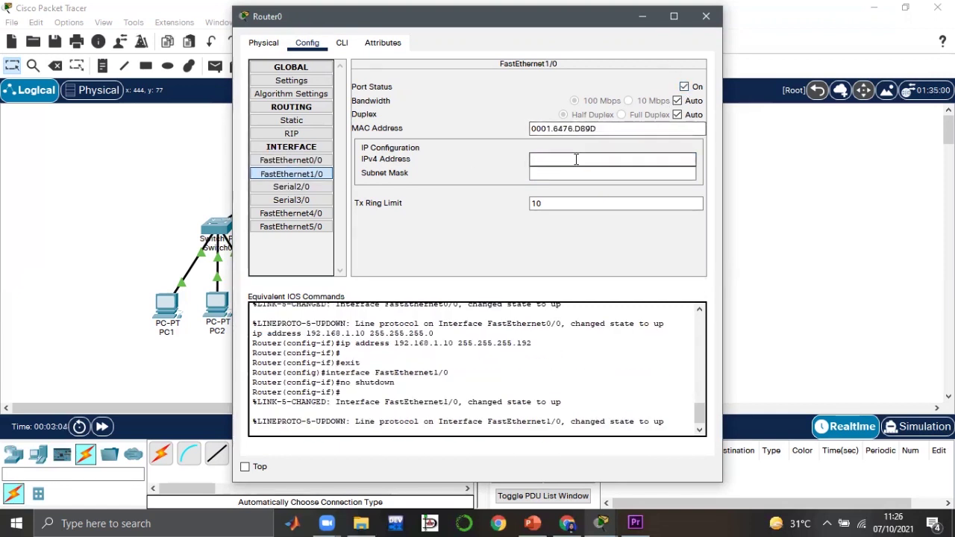
type("92.168.1.100")
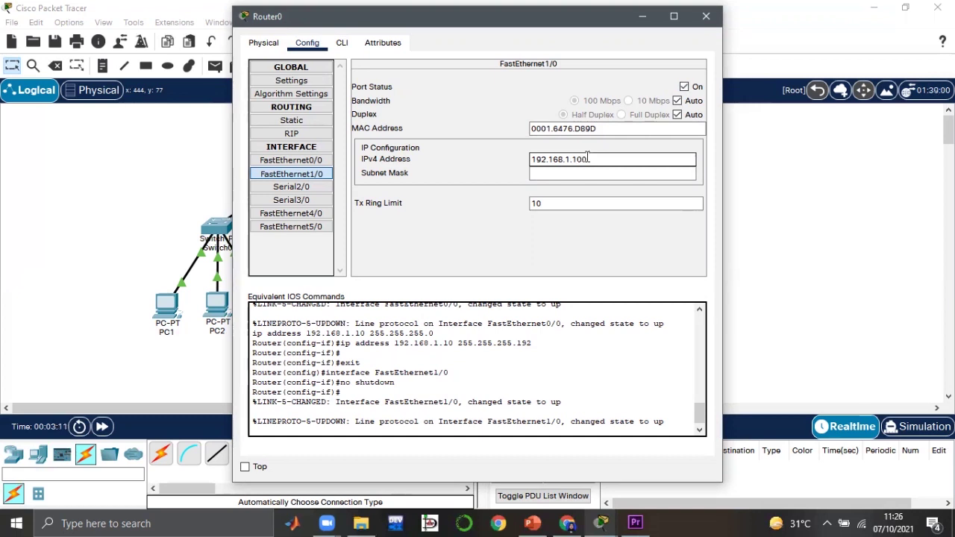
left_click_drag(589, 159, 574, 160)
left_click(575, 159)
Step: Set FastEthernet1/0's subnet mask to 255.255.255.192 and close the router's configuration
left_click(584, 174)
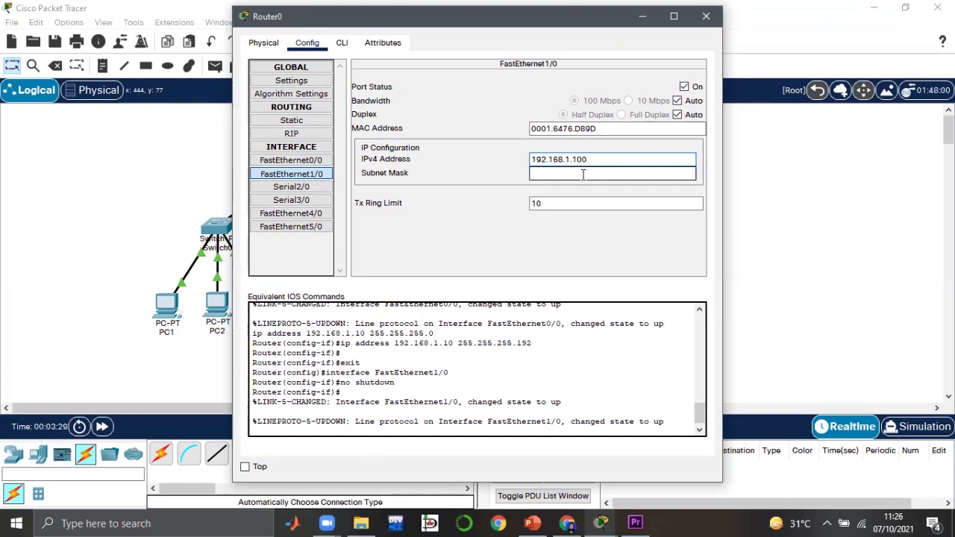
left_click(583, 174)
type("255.255.255.192")
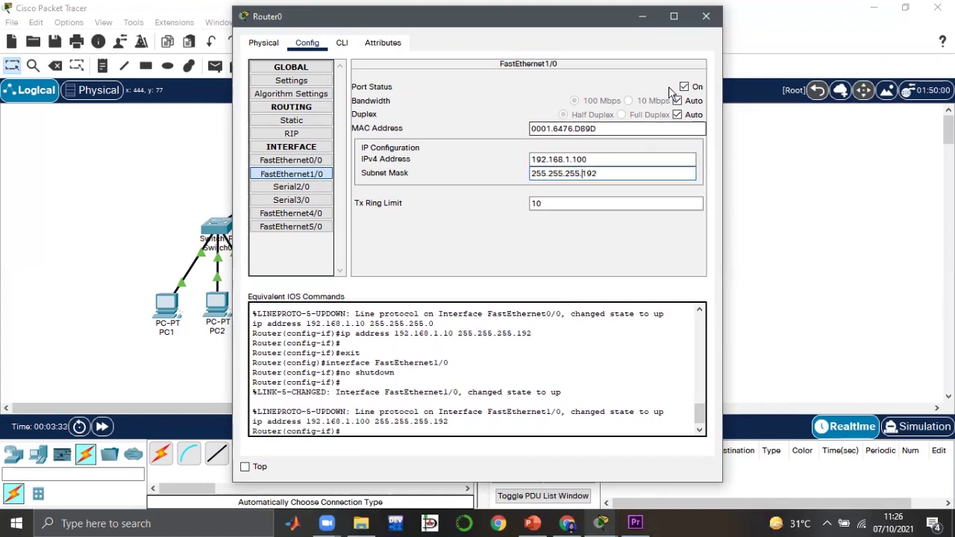
left_click(690, 21)
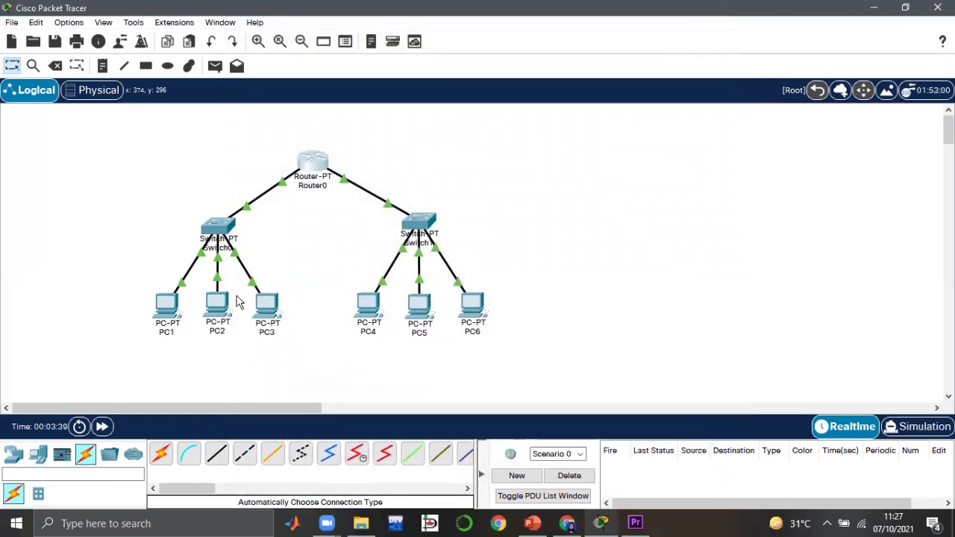
Step: Open PC1's IP configuration and set its static IPv4 address to 192.168.1.1
left_click(167, 310)
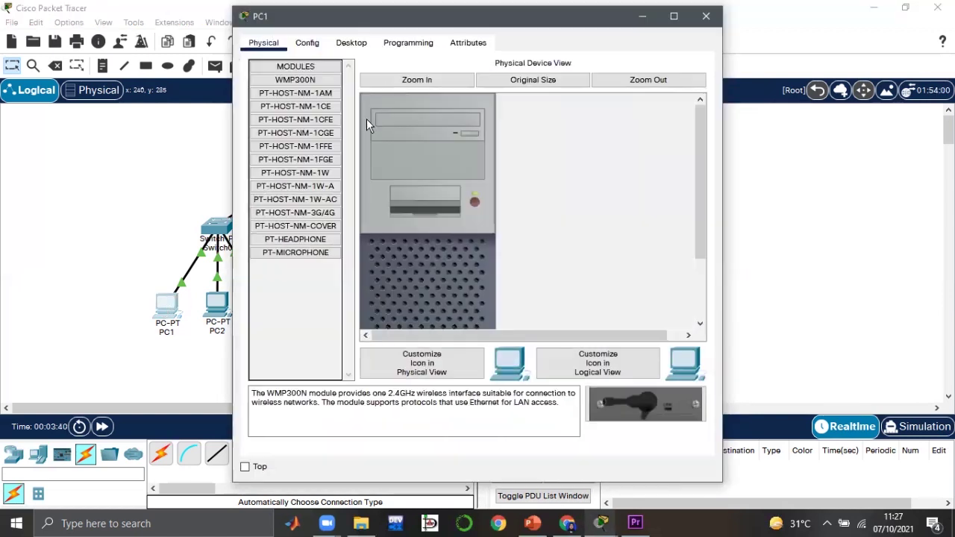
left_click(352, 44)
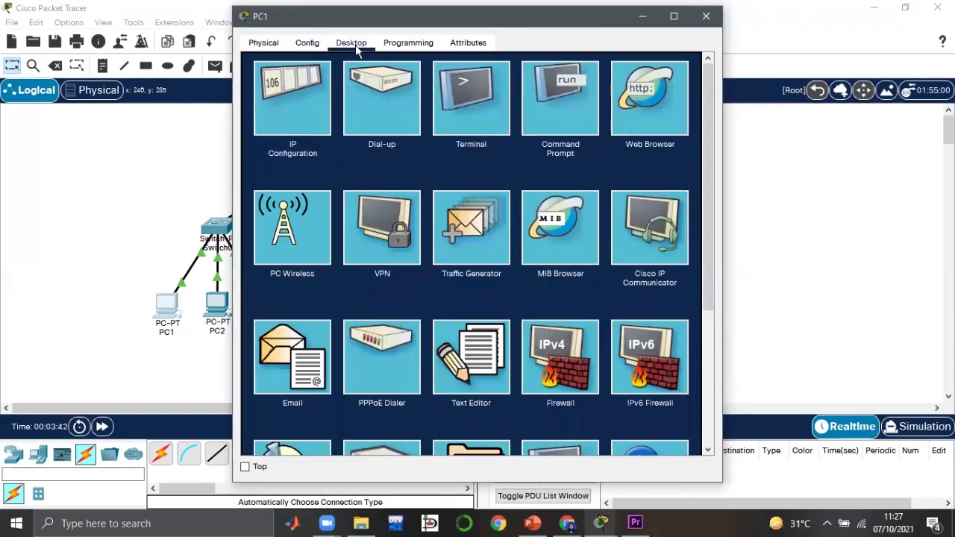
left_click(285, 119)
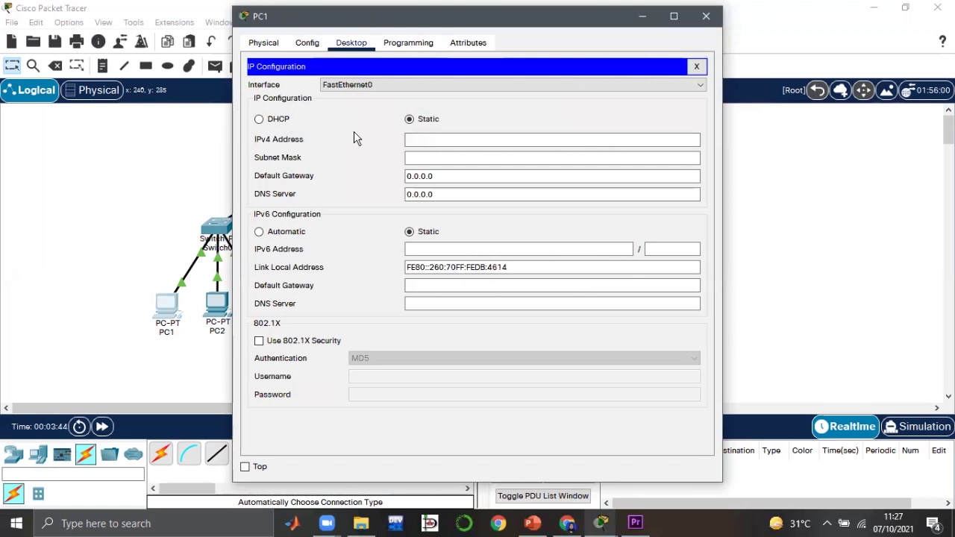
left_click(429, 139)
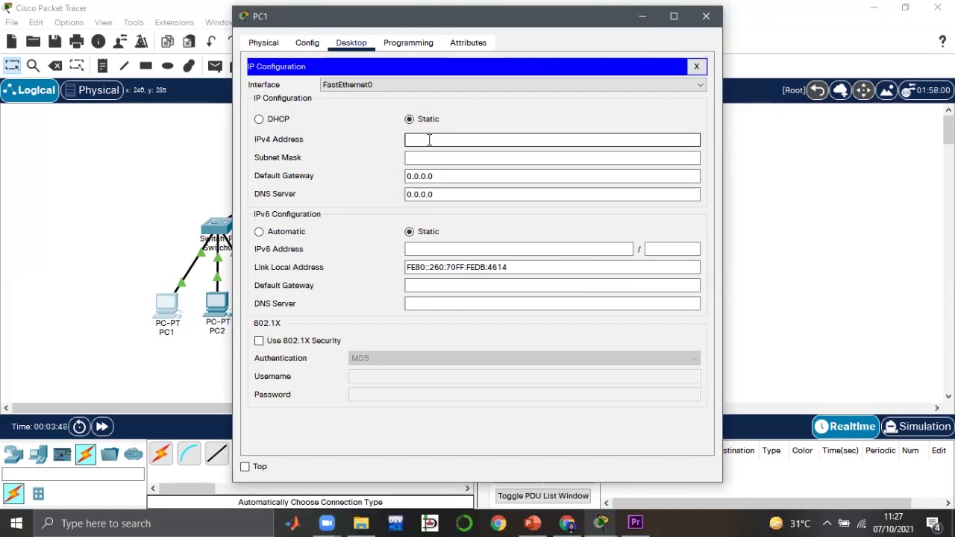
type("192.168.1.1")
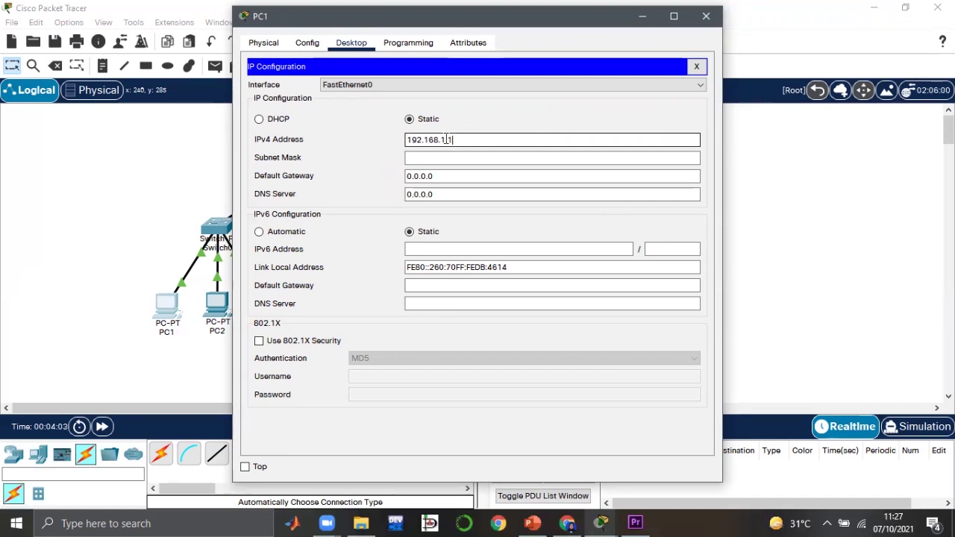
double_click(450, 139)
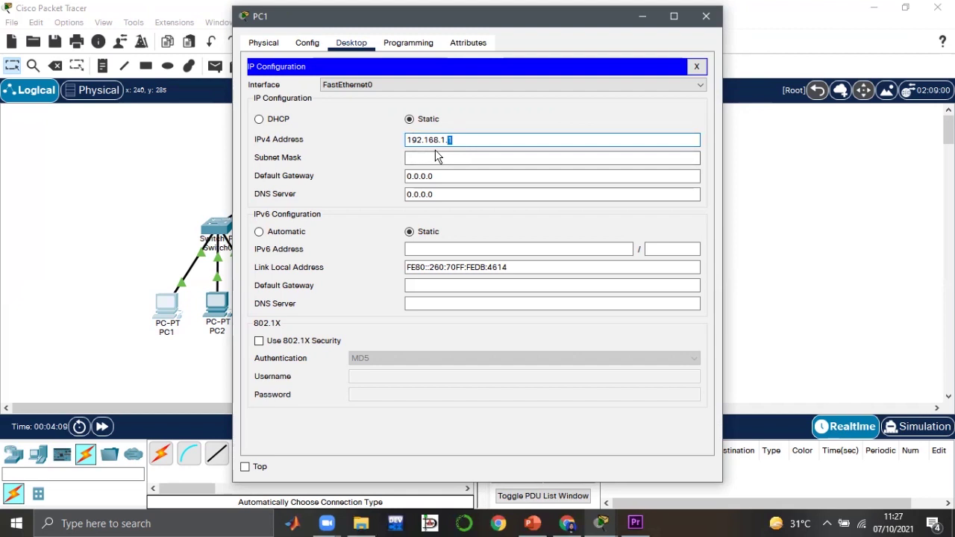
Step: Set PC1's subnet mask to 255.255.255.192 and its default gateway to 192.168.1.10
left_click(464, 158)
type("192")
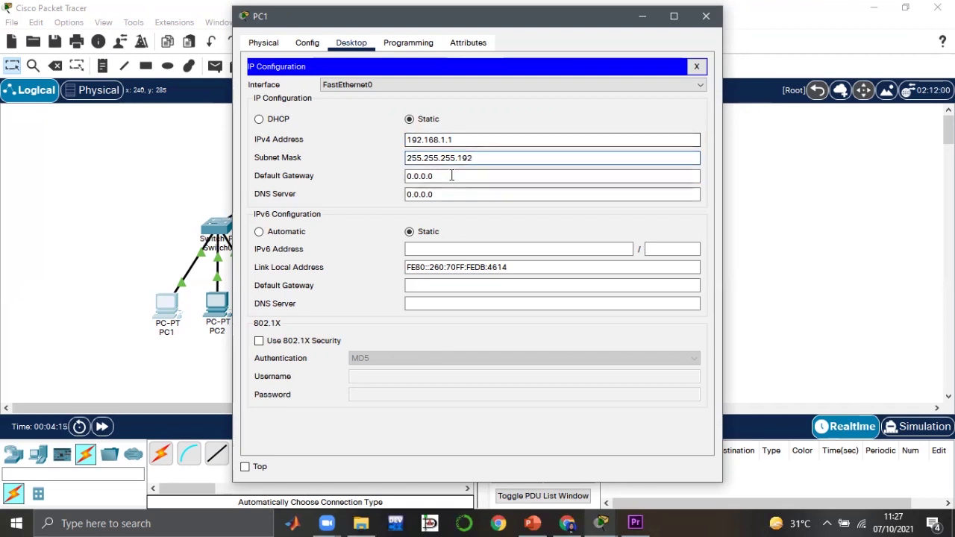
left_click_drag(456, 176, 390, 176)
type("1")
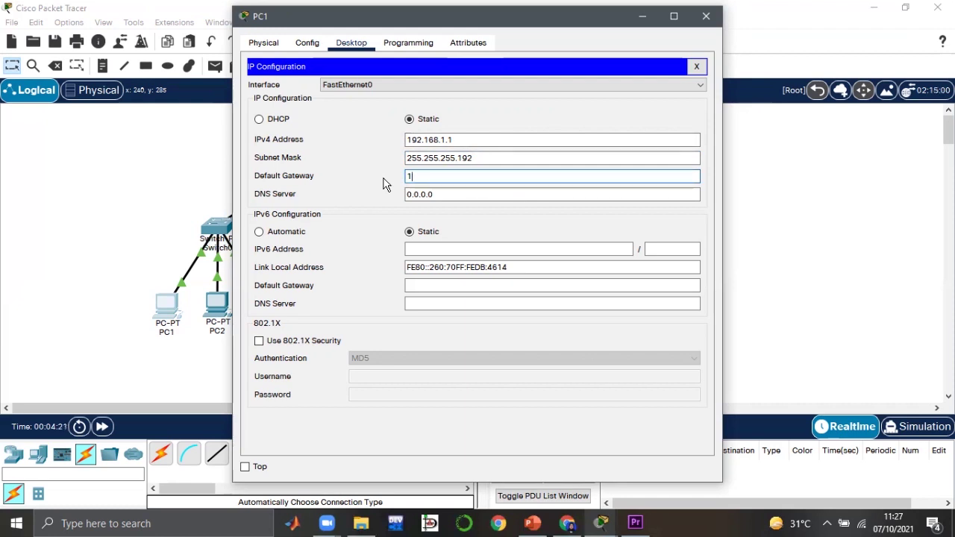
type("92.168.1.10")
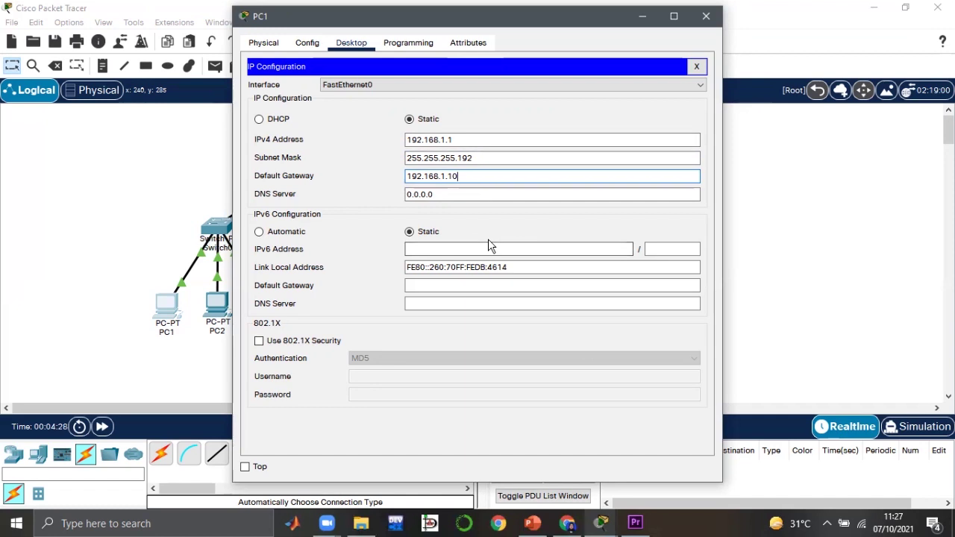
left_click(706, 16)
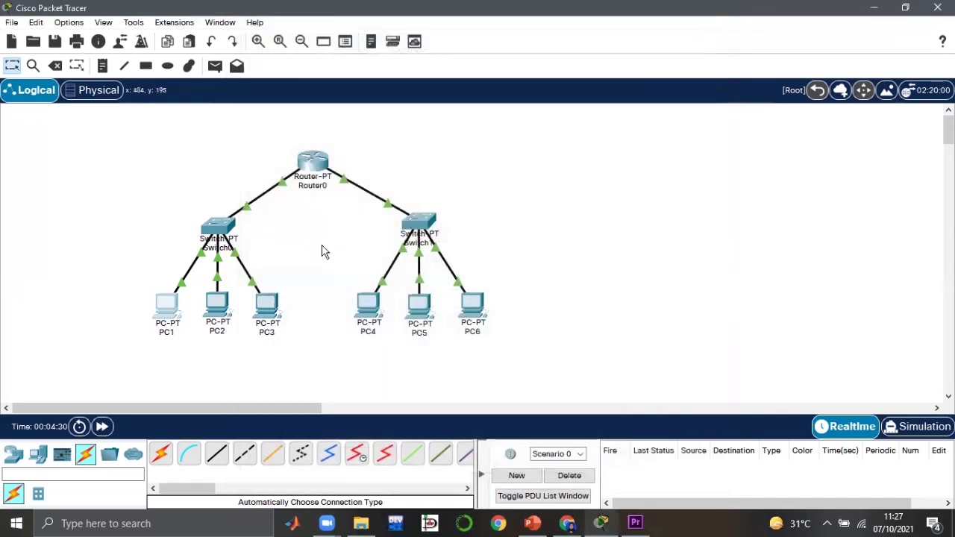
Step: Open PC2's IP configuration and set its static IPv4 address to 192.168.1.2
left_click(212, 306)
left_click(351, 42)
left_click(317, 68)
left_click(457, 142)
type("192.168")
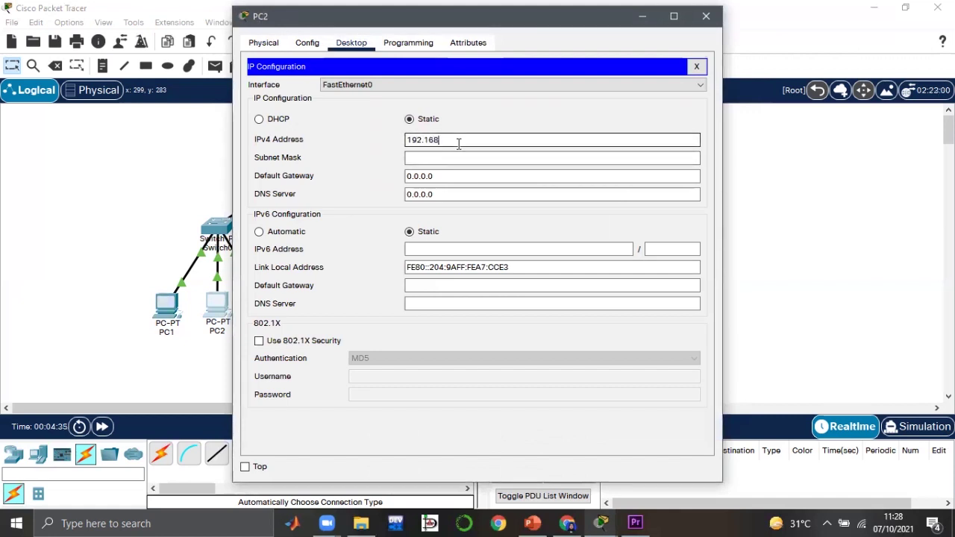
type(".1.2")
Step: Set PC2's subnet mask to 255.255.255.192 and its default gateway to 192.168.1.10
left_click(460, 157)
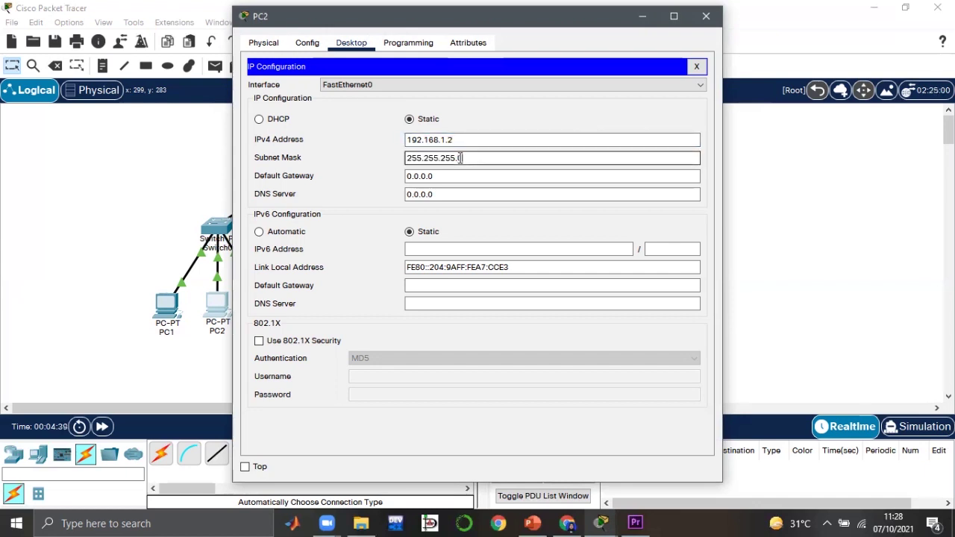
double_click(460, 157)
type("192")
left_click_drag(470, 177, 362, 176)
type("192.168")
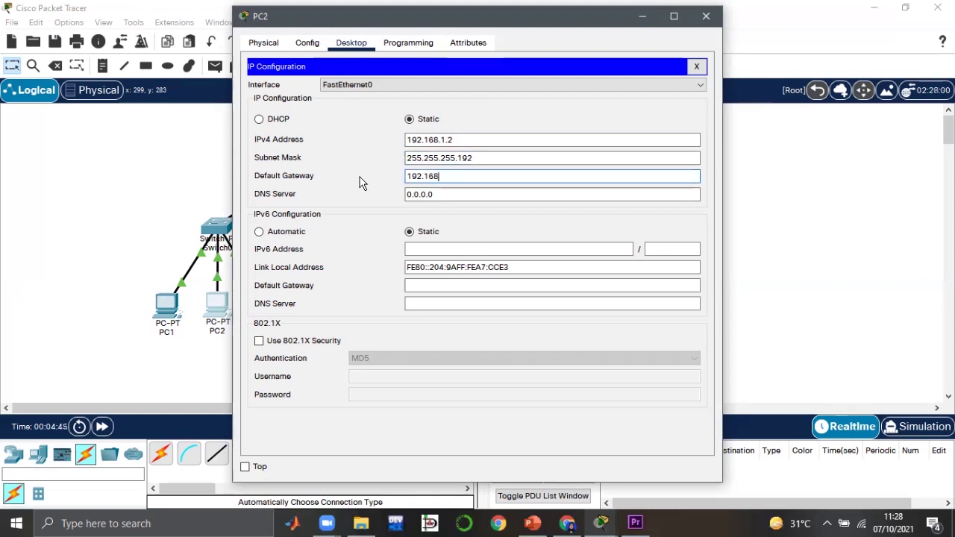
type(".1.10")
left_click(705, 16)
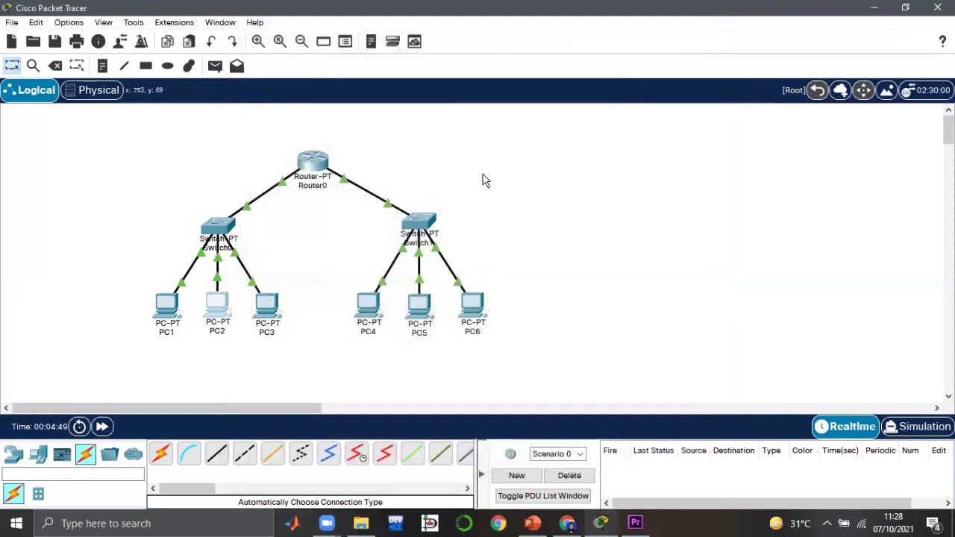
Step: Set PC3's static IPv4 address to 192.168.1.3 with subnet mask 255.255.255.192
left_click(268, 306)
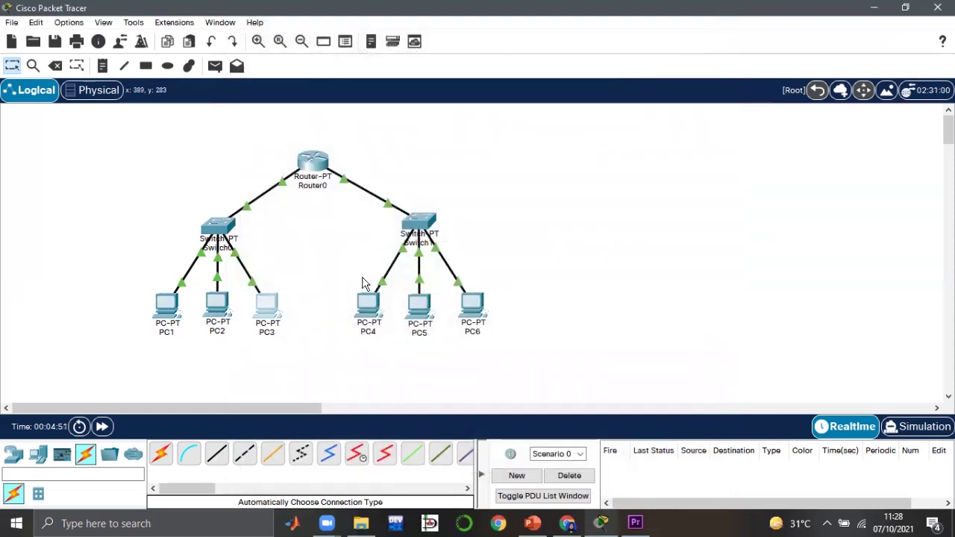
left_click(352, 43)
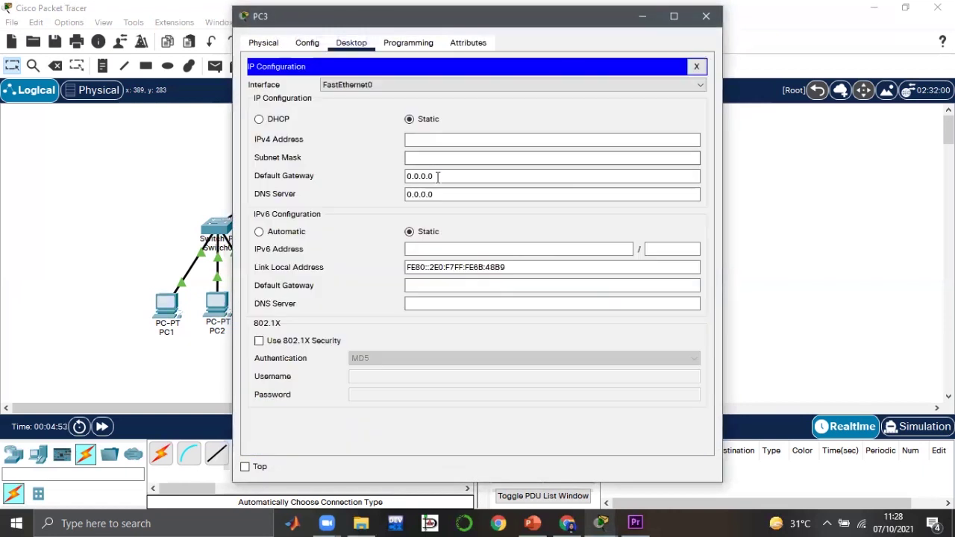
left_click(458, 140)
type("192.168.1")
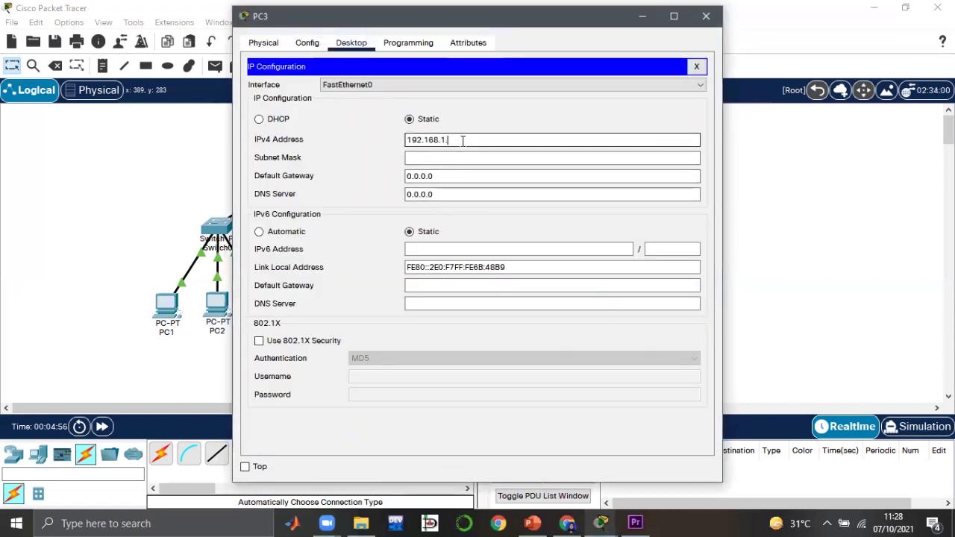
type(".3")
left_click(467, 157)
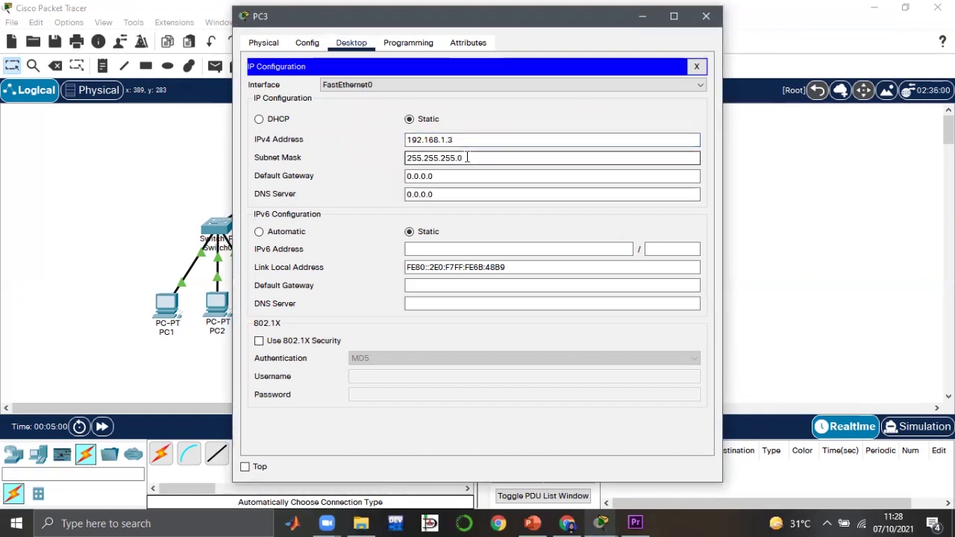
type("192")
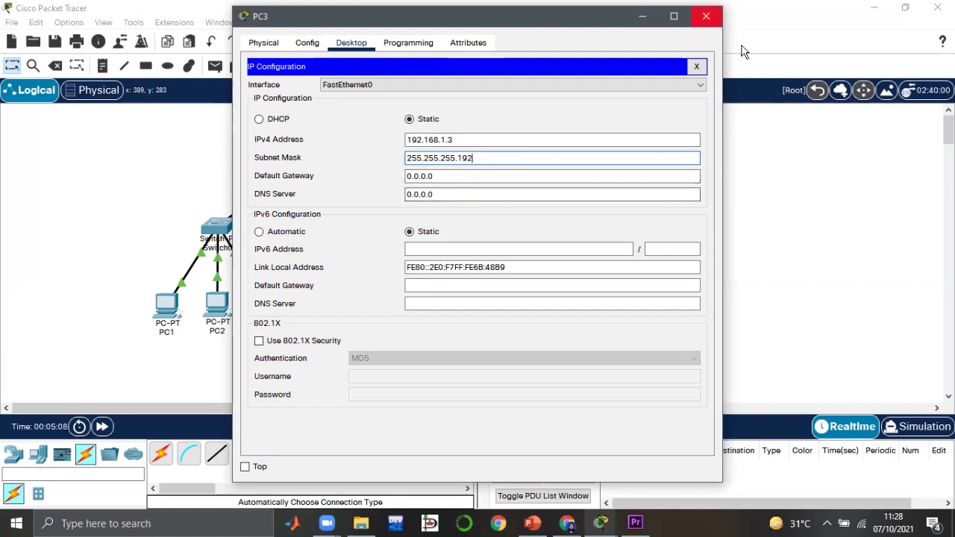
left_click(706, 15)
Step: Set PC4's static IPv4 address to 192.168.1.65 with subnet mask 255.255.255.192
left_click(366, 306)
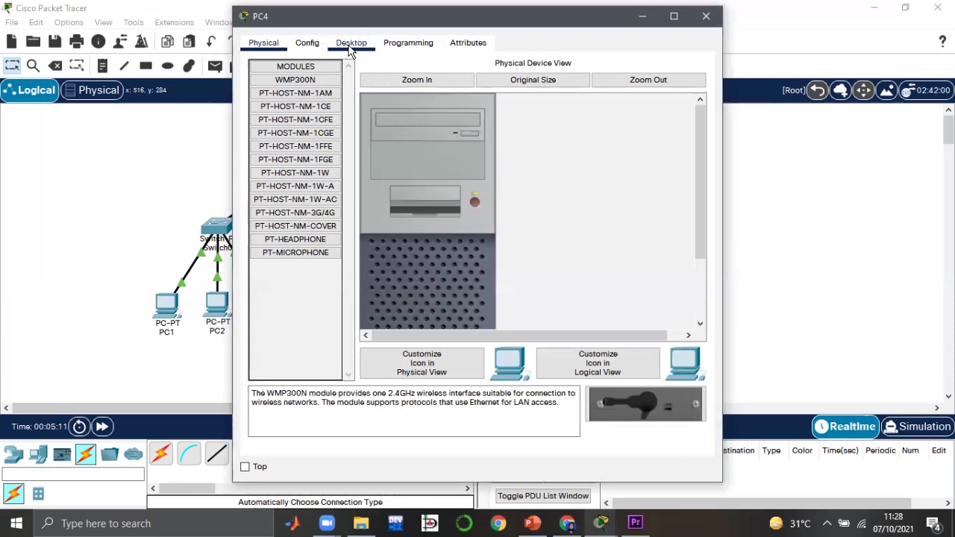
left_click(352, 42)
left_click(299, 98)
type("192.16")
type("8.1")
type(".15")
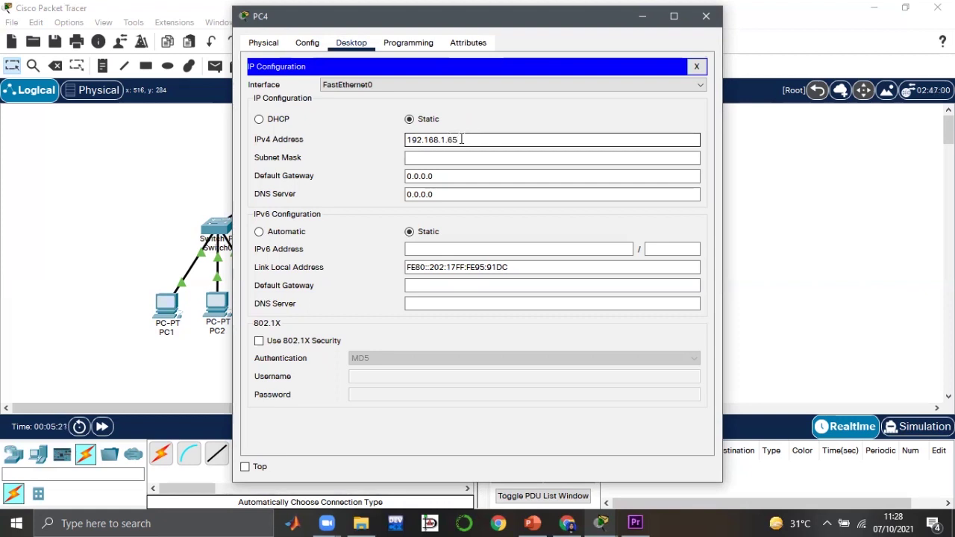
mouse_move(461, 138)
left_mouse_down()
mouse_move(439, 141)
mouse_move(455, 141)
mouse_move(446, 143)
left_mouse_up()
left_click(467, 139)
left_click(427, 156)
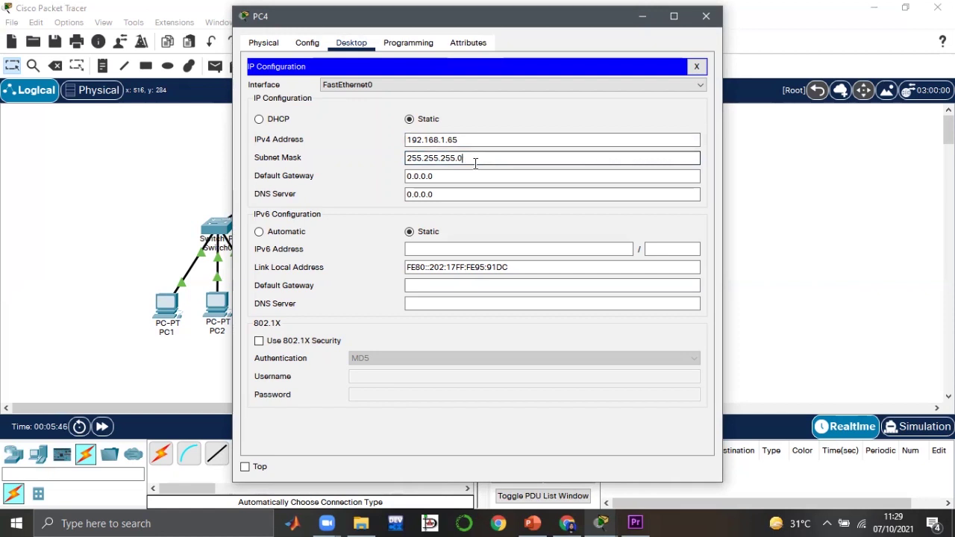
type("192")
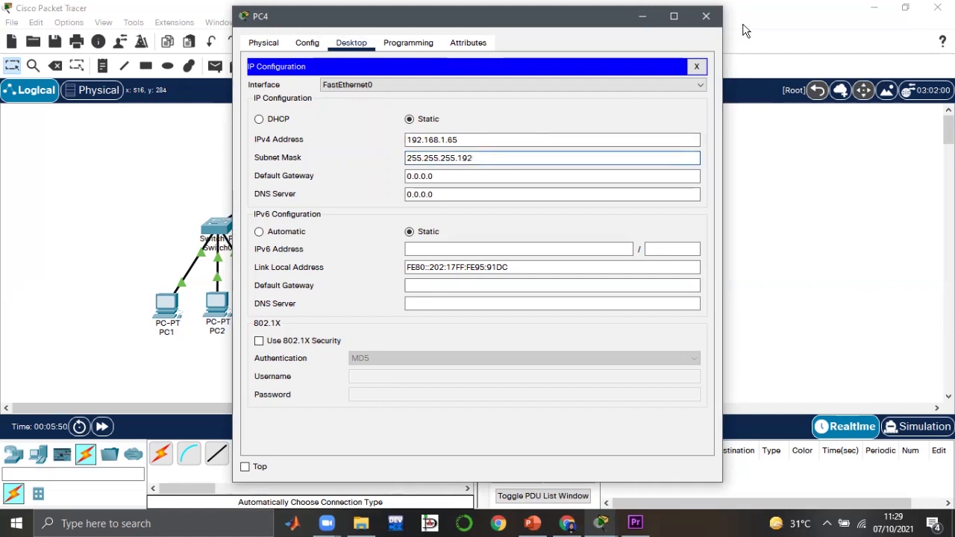
Step: Set PC4's default gateway to 192.168.1.100 and close its configuration window
key("Tab")
type("192.168.")
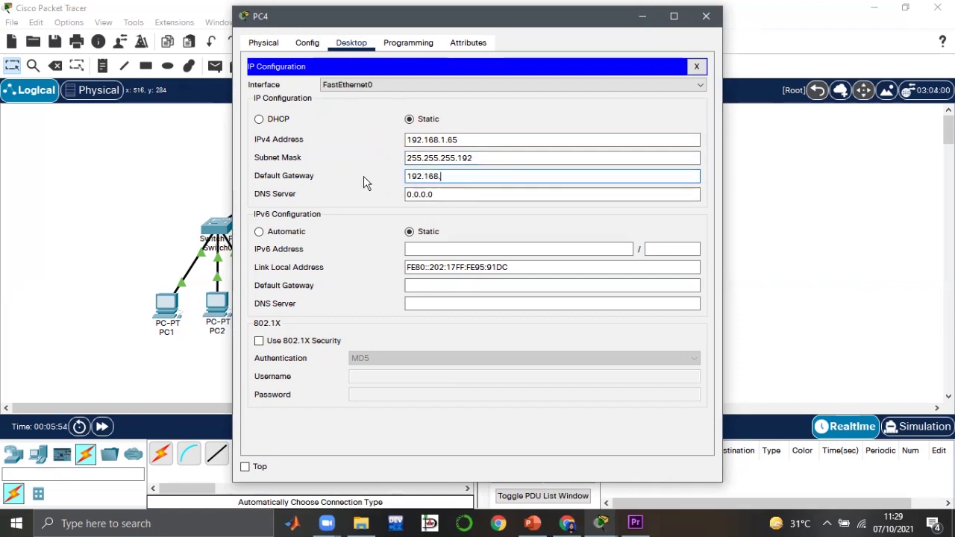
type("1.")
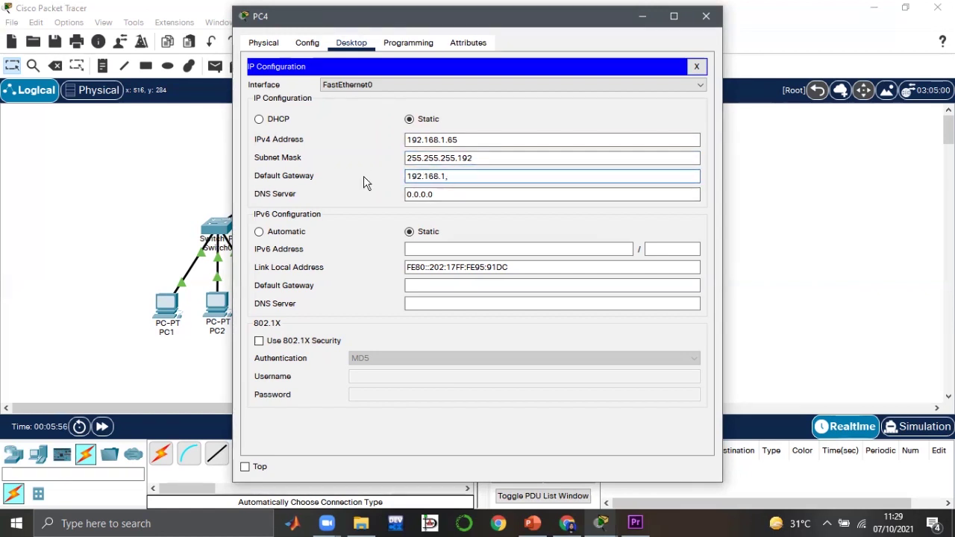
type("210")
key("BackSpace")
type("00")
key("BackSpace")
key("BackSpace")
key("BackSpace")
key("BackSpace")
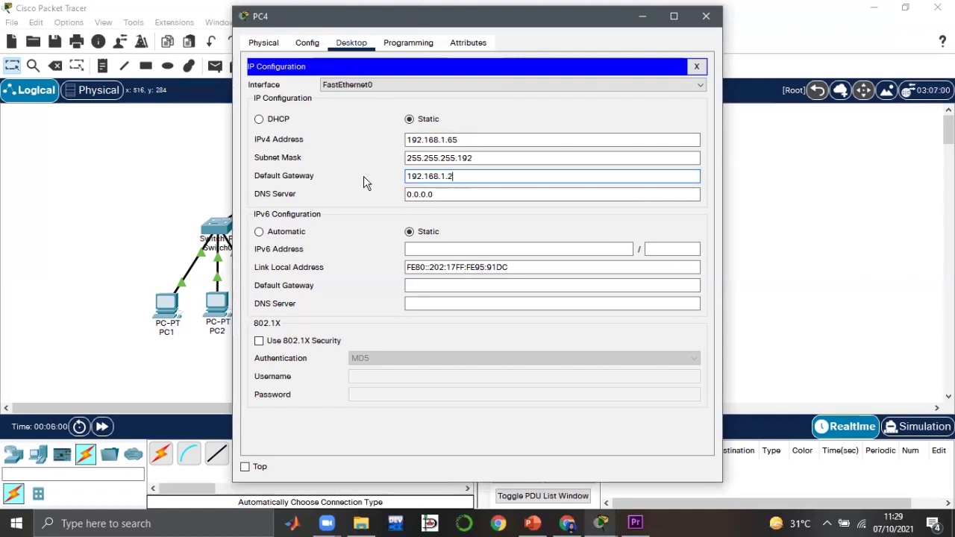
type("100")
left_click(705, 16)
Step: Set PC5's static IPv4 address to 192.168.1.66 with subnet mask 255.255.255.192 and close its configuration window
left_click(419, 302)
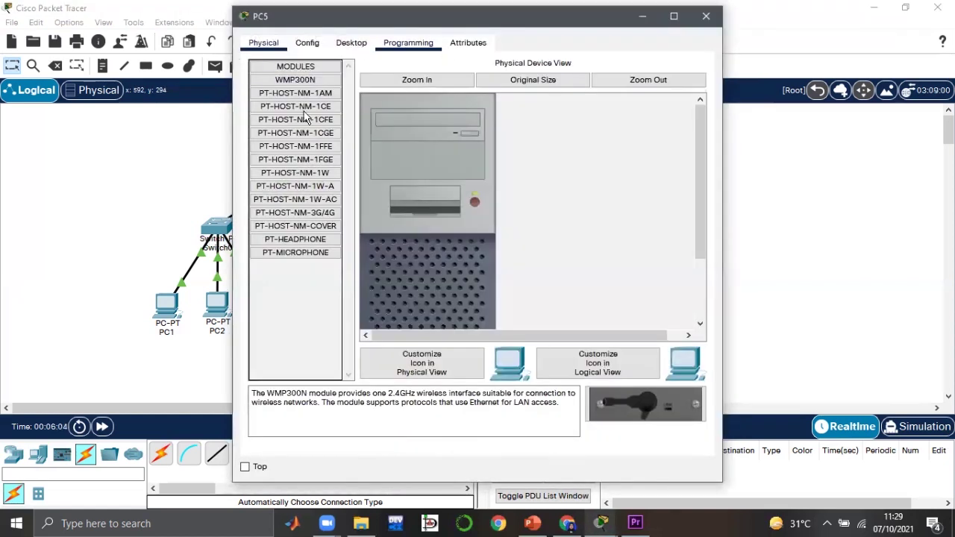
type("2")
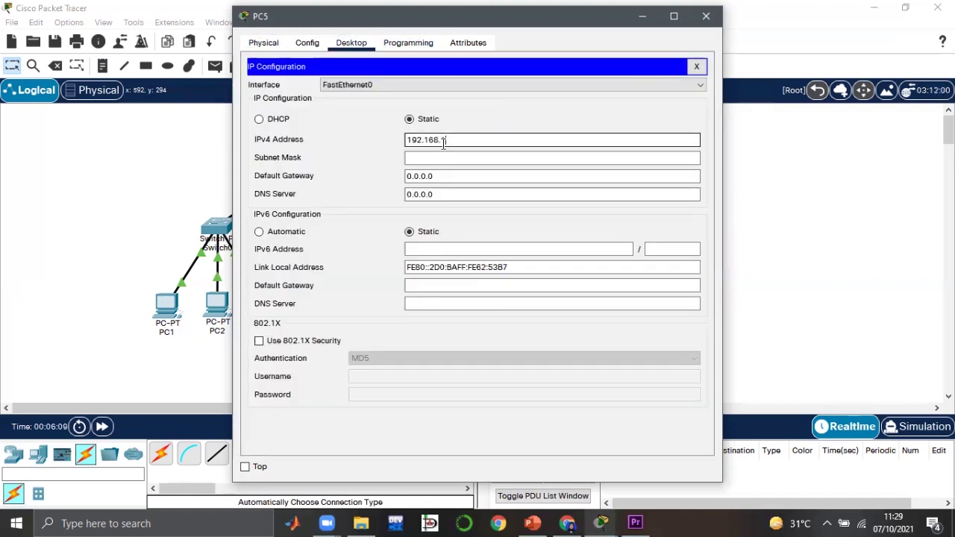
type(".168.1.66")
left_click(478, 157)
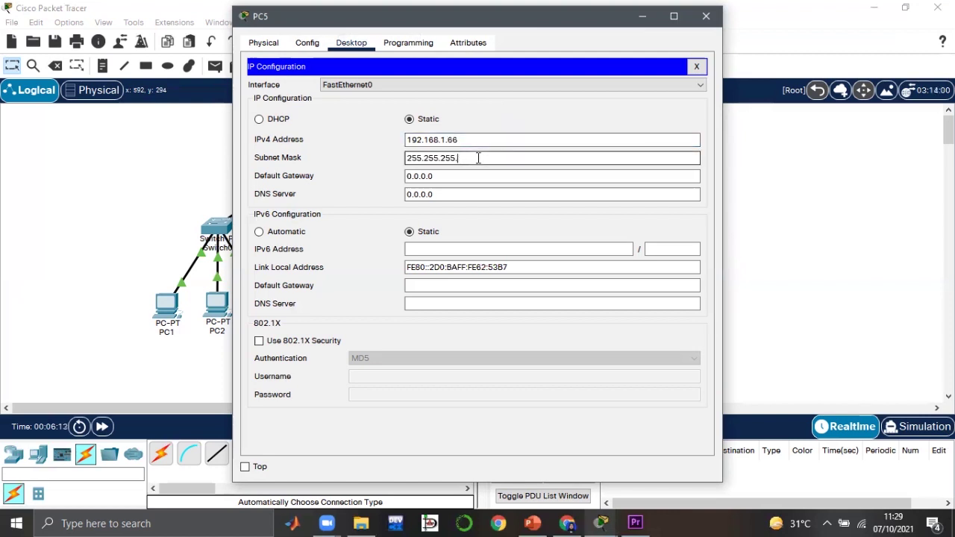
type("16")
type("92")
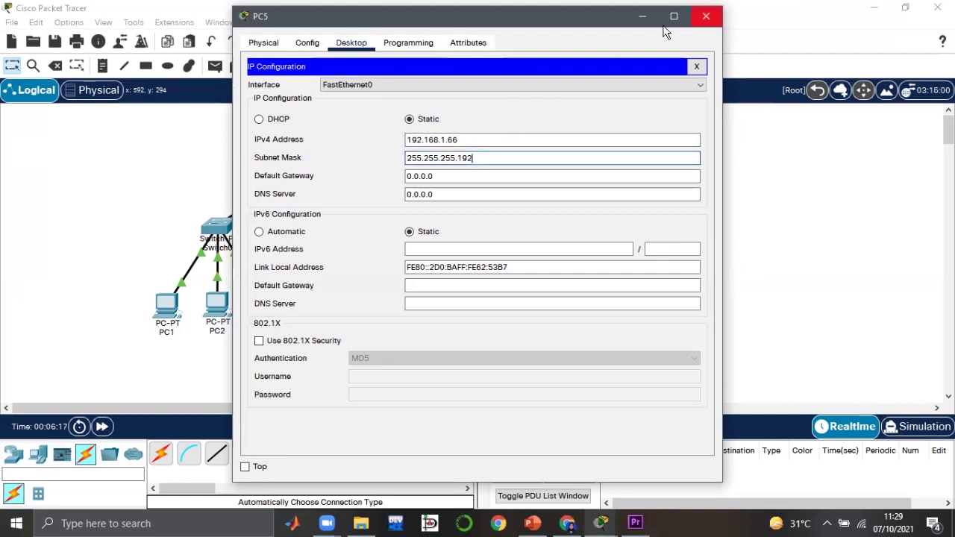
left_click(705, 15)
Step: Set PC6's static IPv4 address to 192.168.1.67 with subnet mask 255.255.255.192
left_click(471, 302)
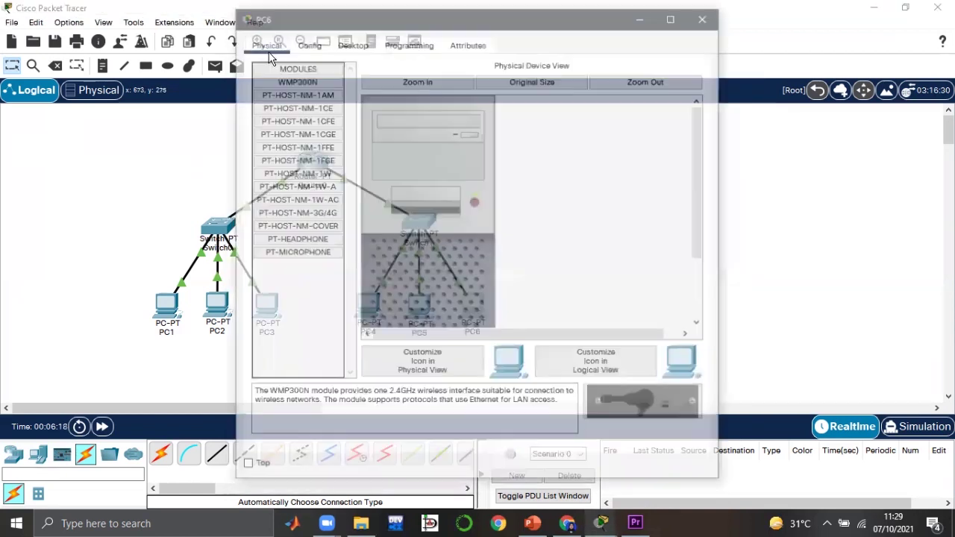
left_click(351, 43)
left_click(299, 95)
left_click(495, 139)
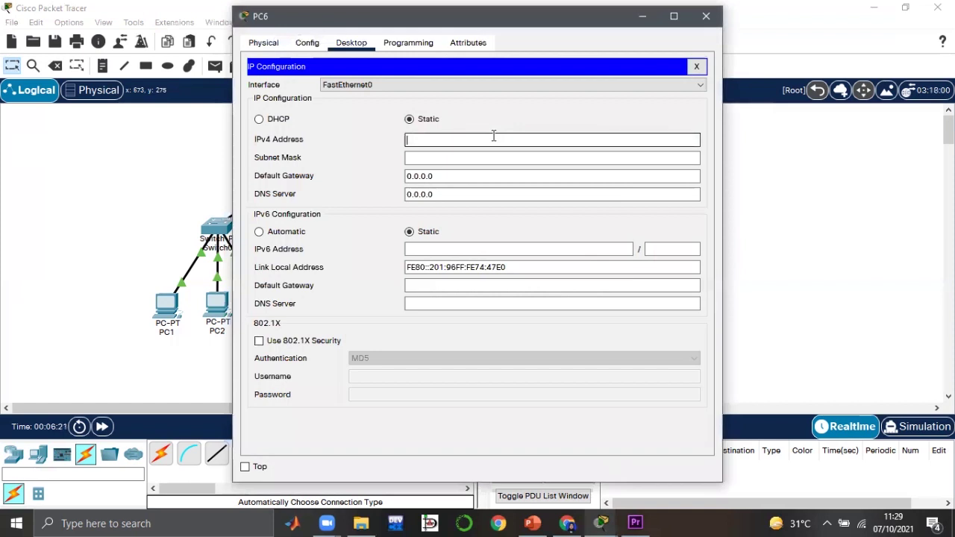
type("192.168.1.67")
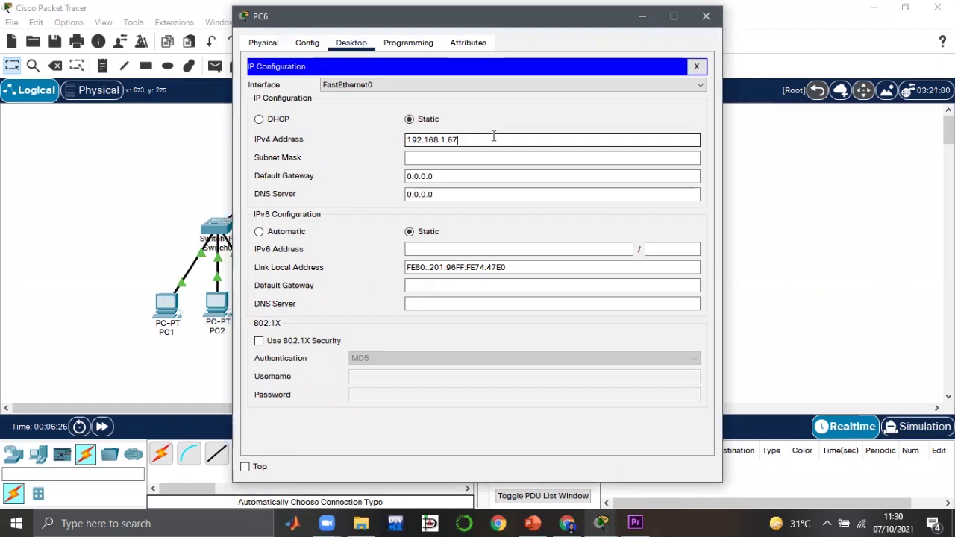
left_click(473, 159)
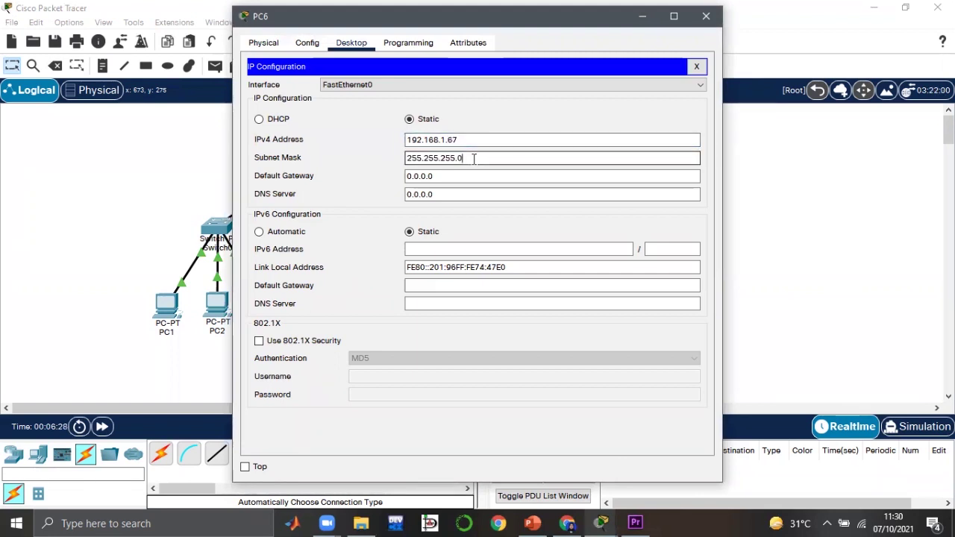
type("19")
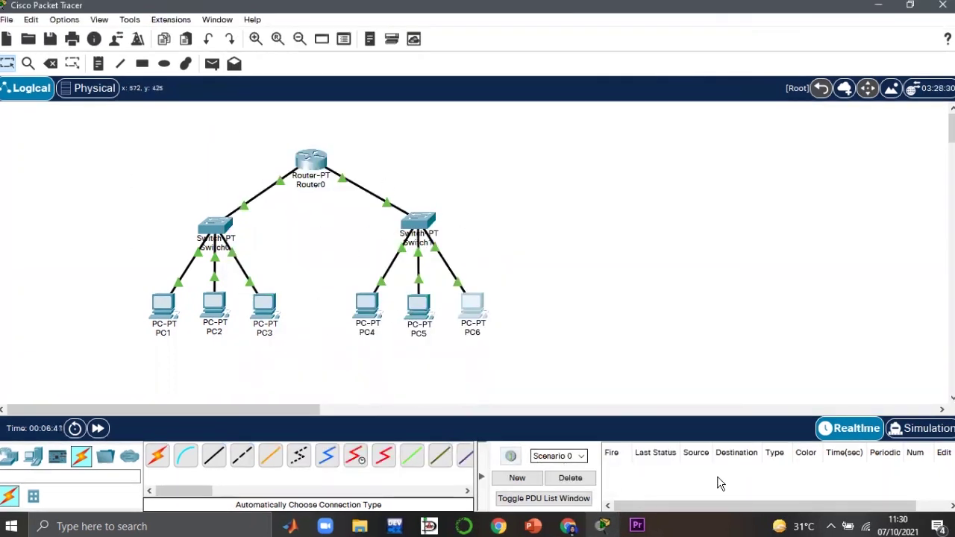
Step: Switch to Simulation mode and open the event filters, reviewing the IPv6 and miscellaneous protocols before returning to the IPv4 ones
left_click(922, 431)
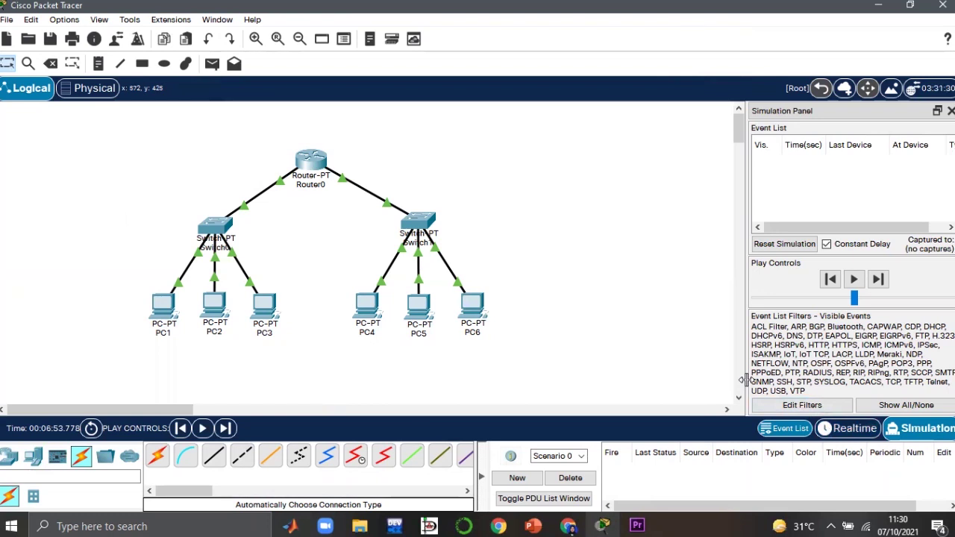
left_click(804, 405)
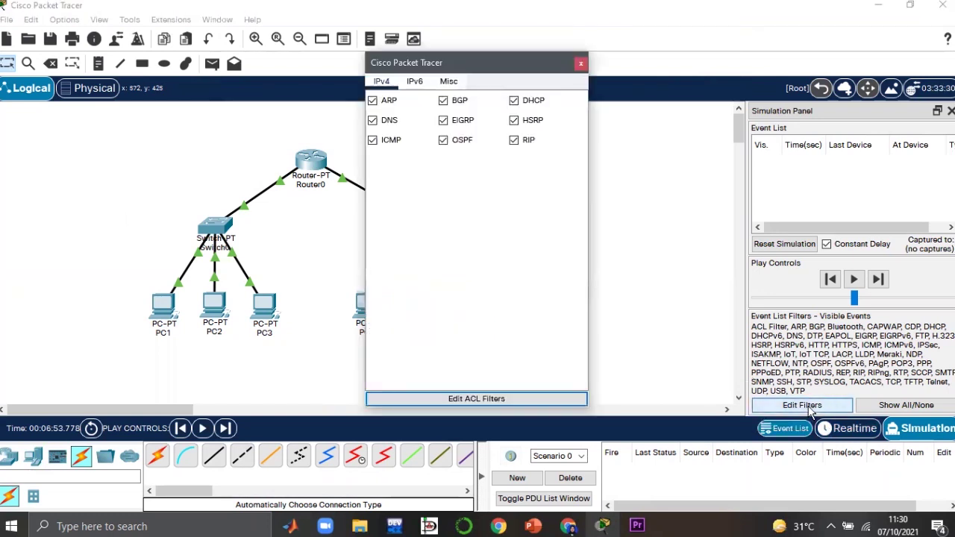
left_click(804, 405)
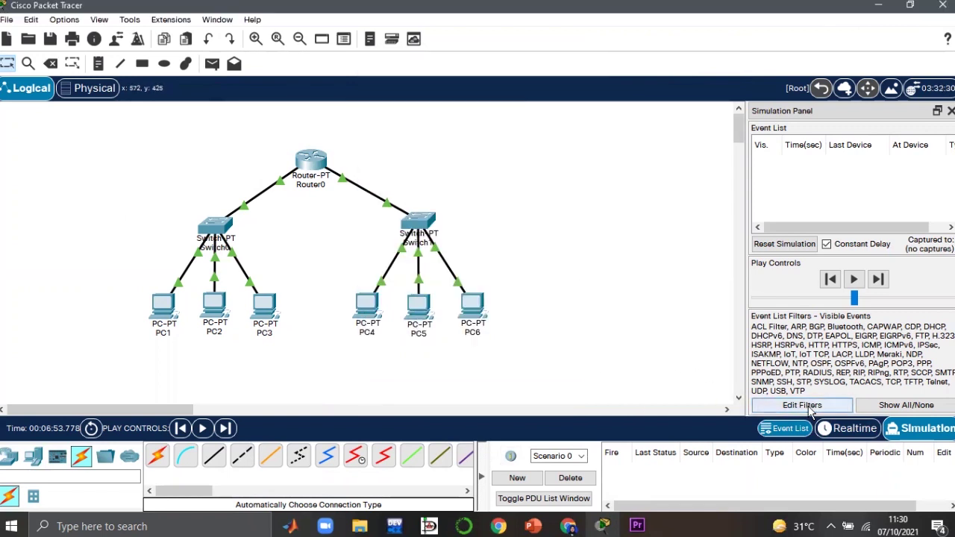
left_click(809, 409)
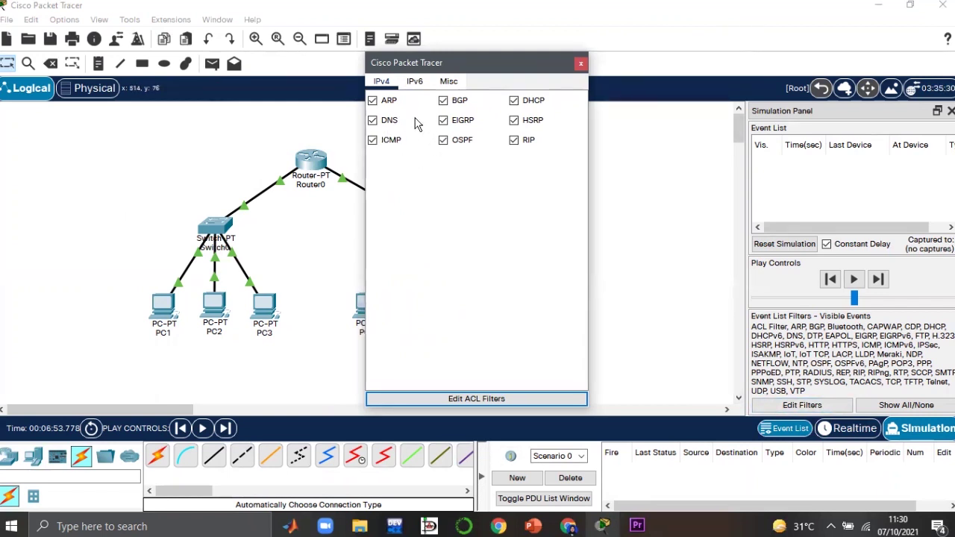
left_click(414, 82)
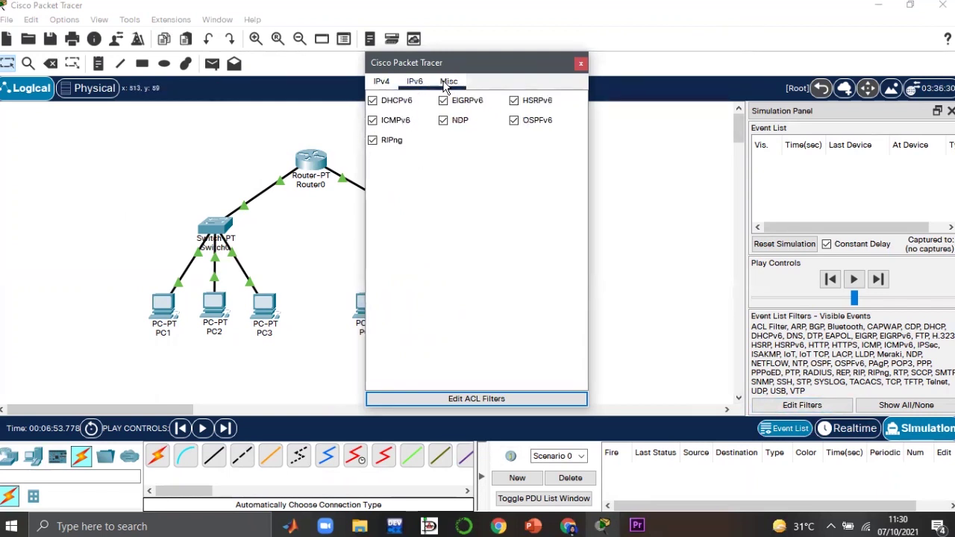
left_click(447, 83)
left_click(414, 84)
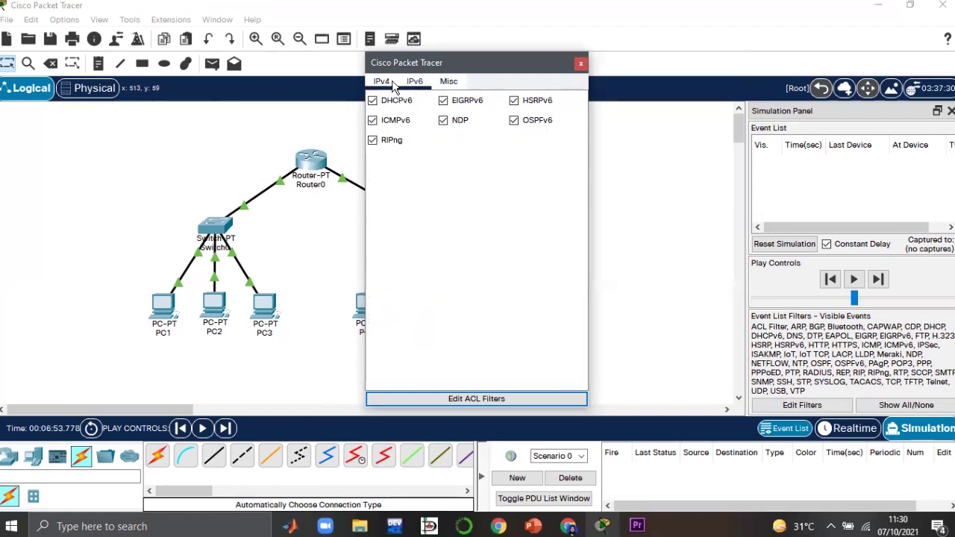
left_click(393, 84)
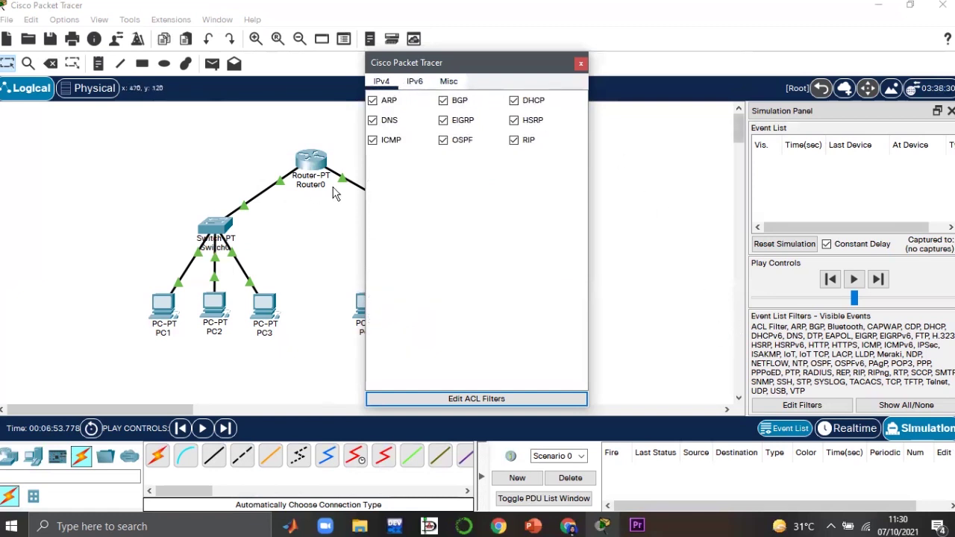
Step: Clear all event filters, enable only ICMP and close the filter window
left_click(920, 406)
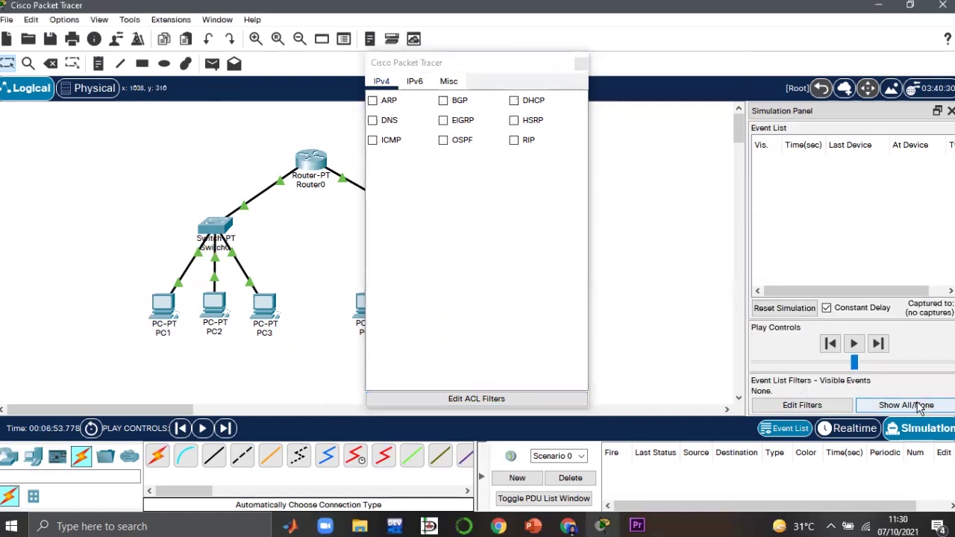
left_click(375, 146)
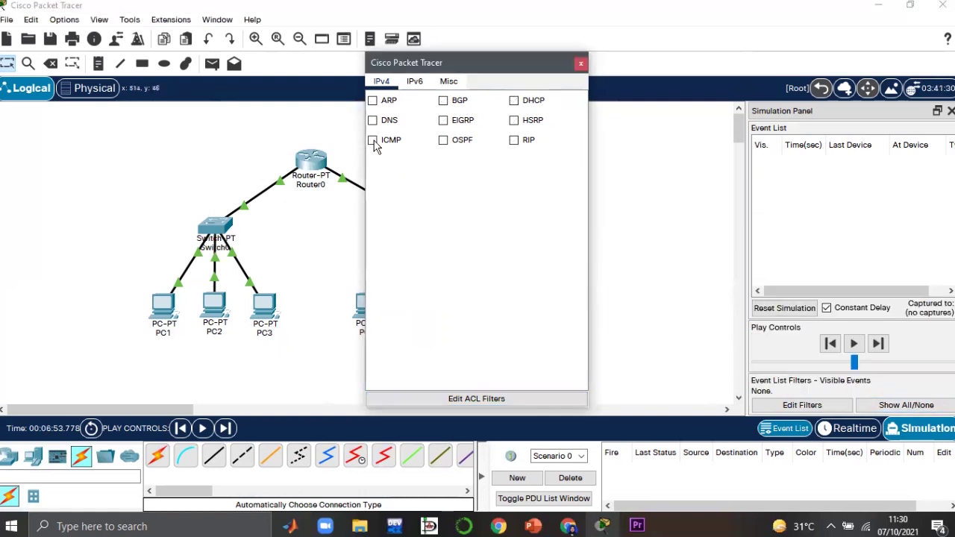
left_click(374, 142)
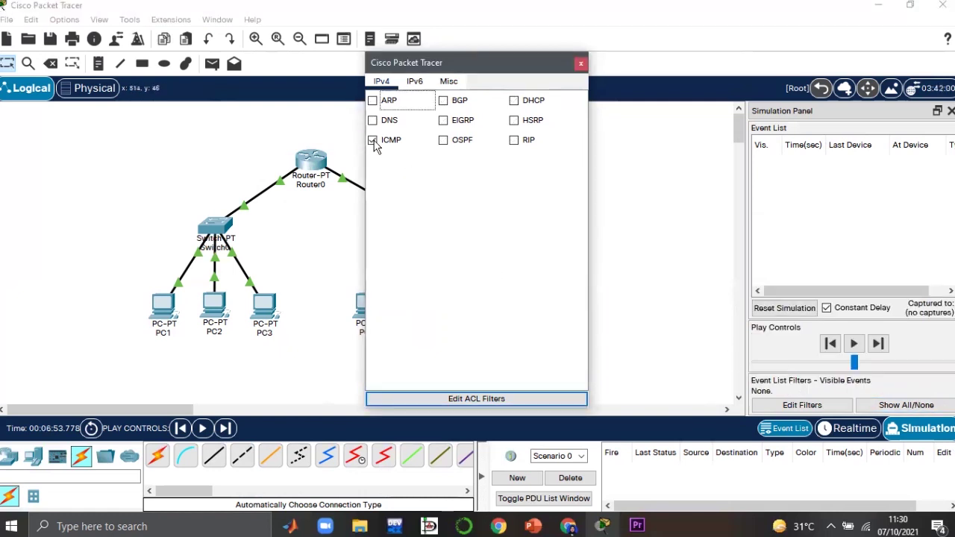
left_click(581, 66)
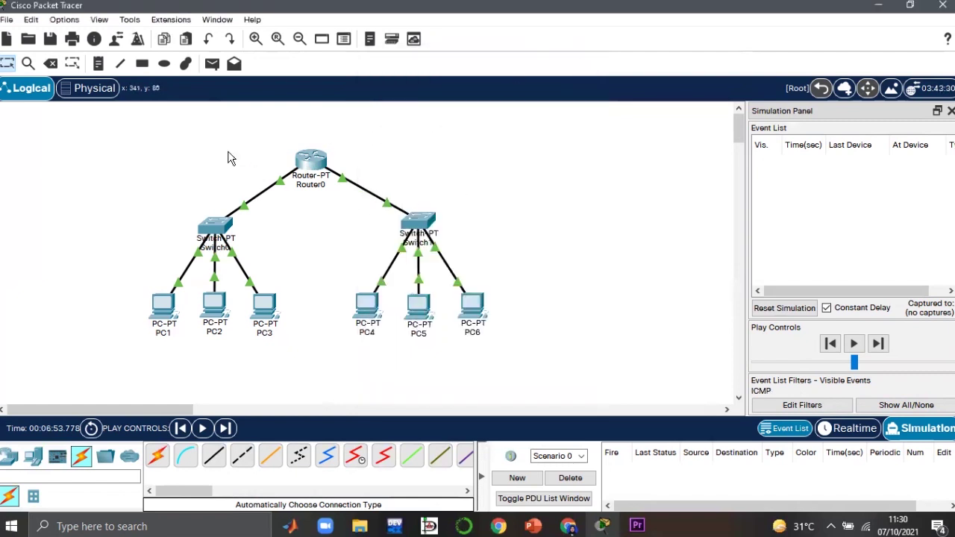
Step: Add a simple PDU with PC1 as the source and PC3 as the destination
left_click(211, 66)
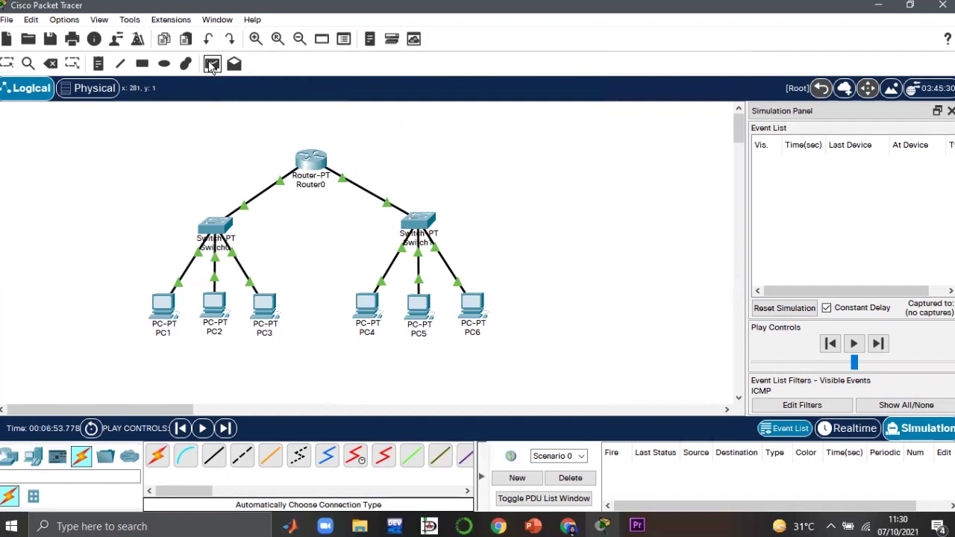
left_click(170, 309)
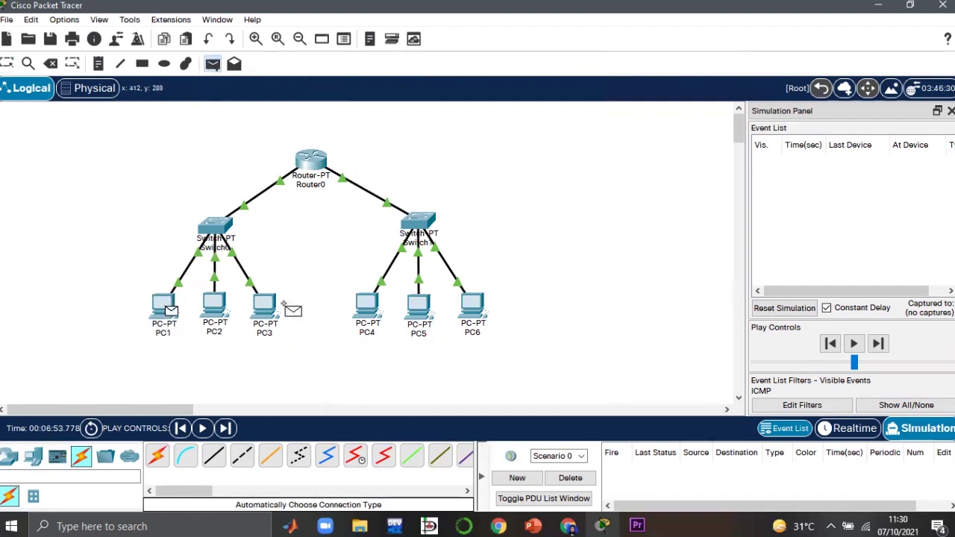
left_click(268, 307)
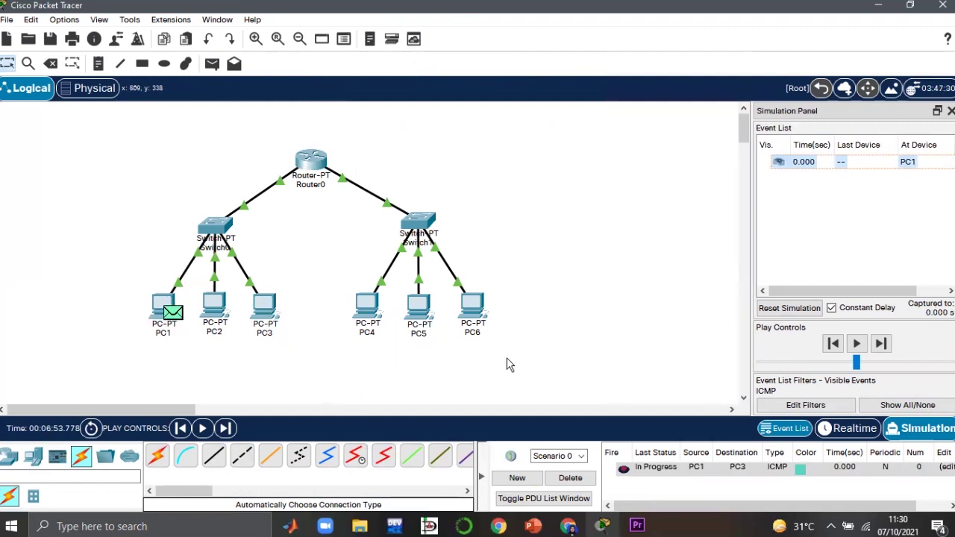
Step: Advance the simulation event by event to follow the ICMP packet between PC1 and PC3 through Switch0
left_click(881, 344)
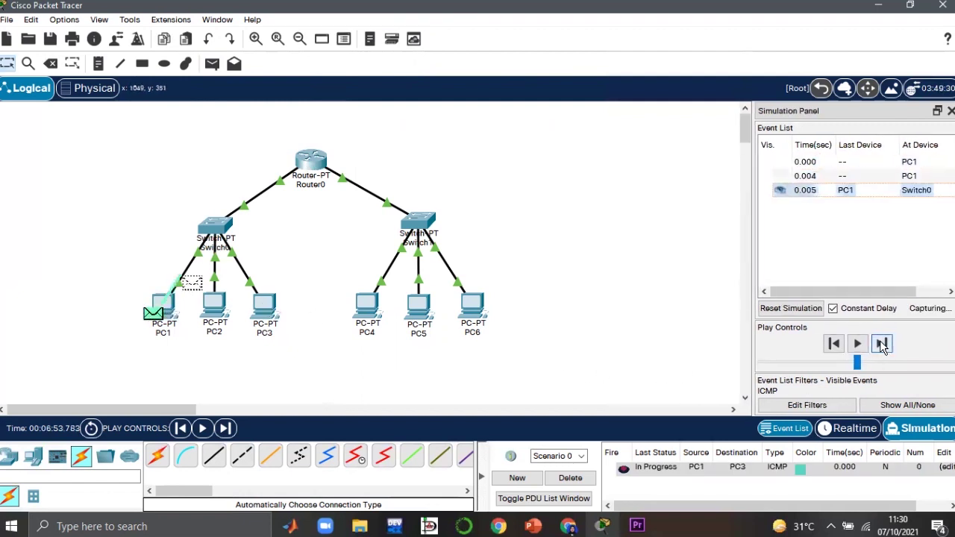
left_click(881, 344)
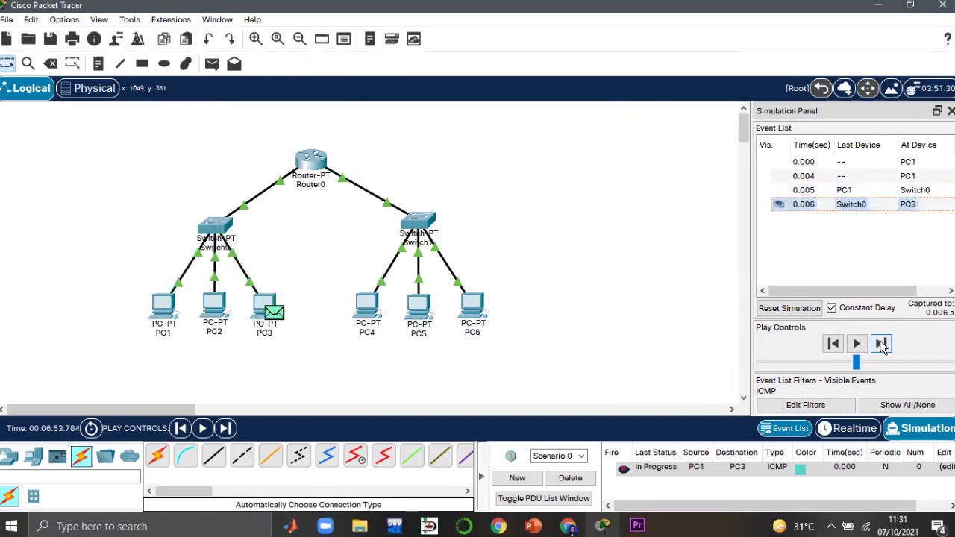
left_click(881, 344)
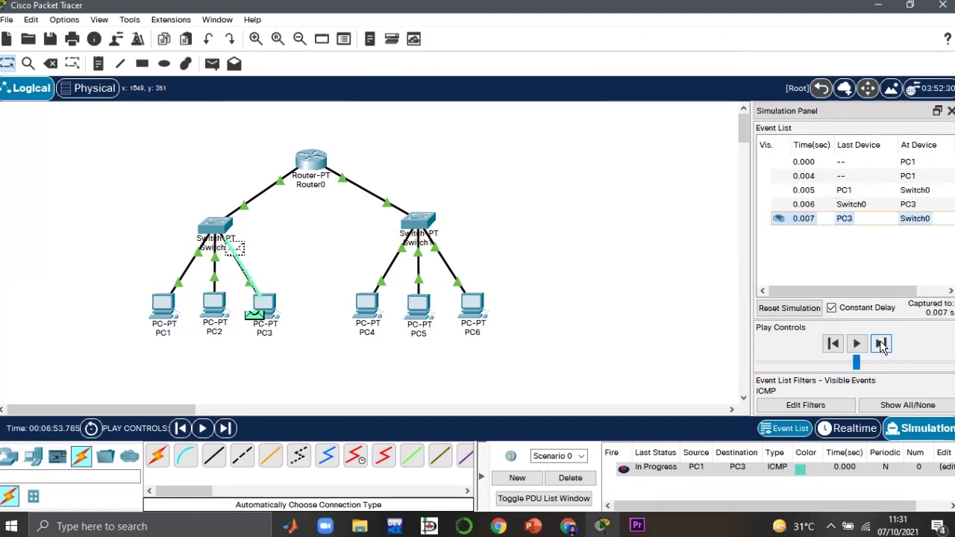